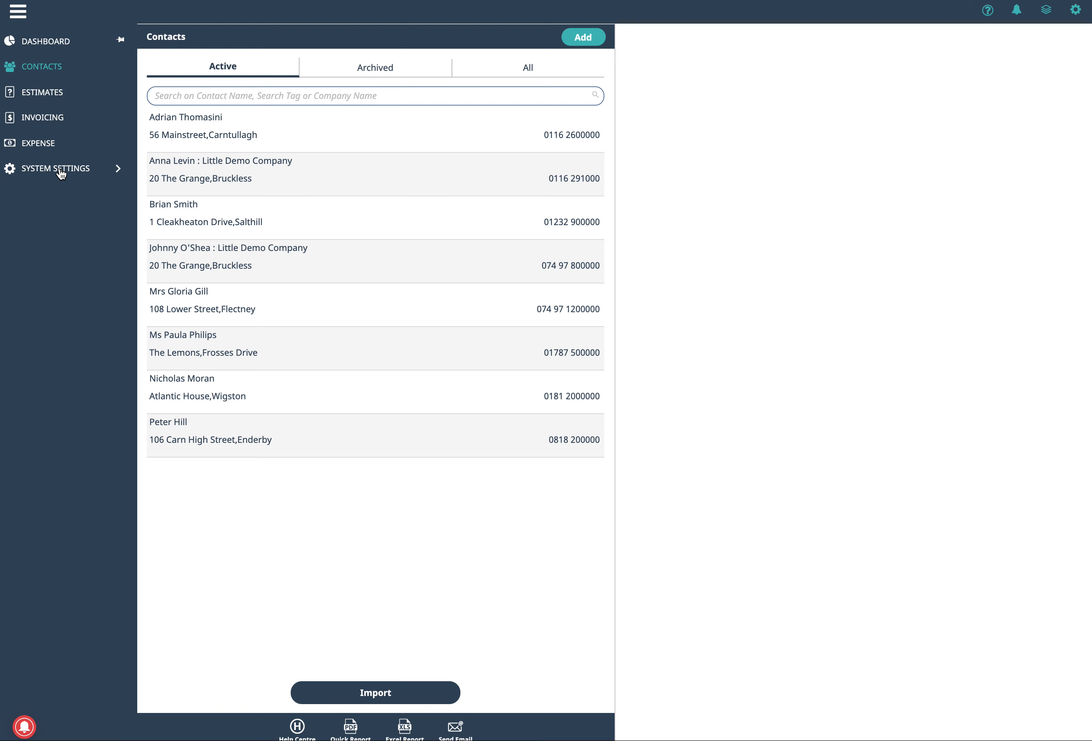
Open the System Defaults from the system settings and make them editable.
left_click(61, 171)
left_click(61, 171)
left_click(76, 173)
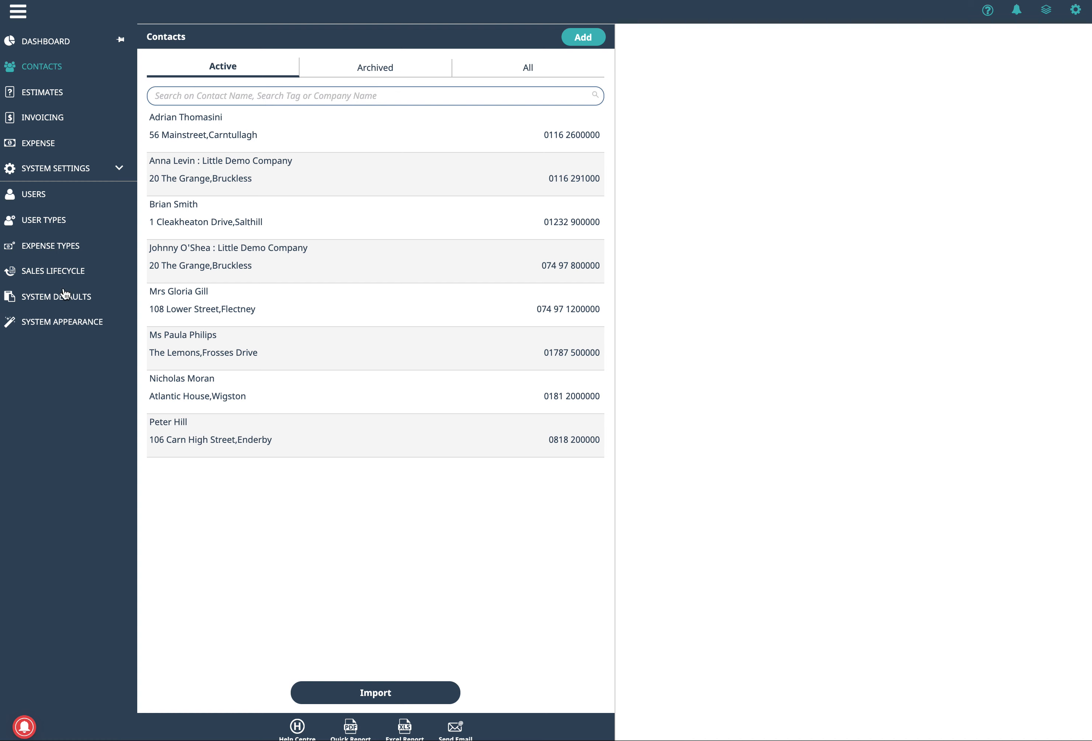
left_click(82, 298)
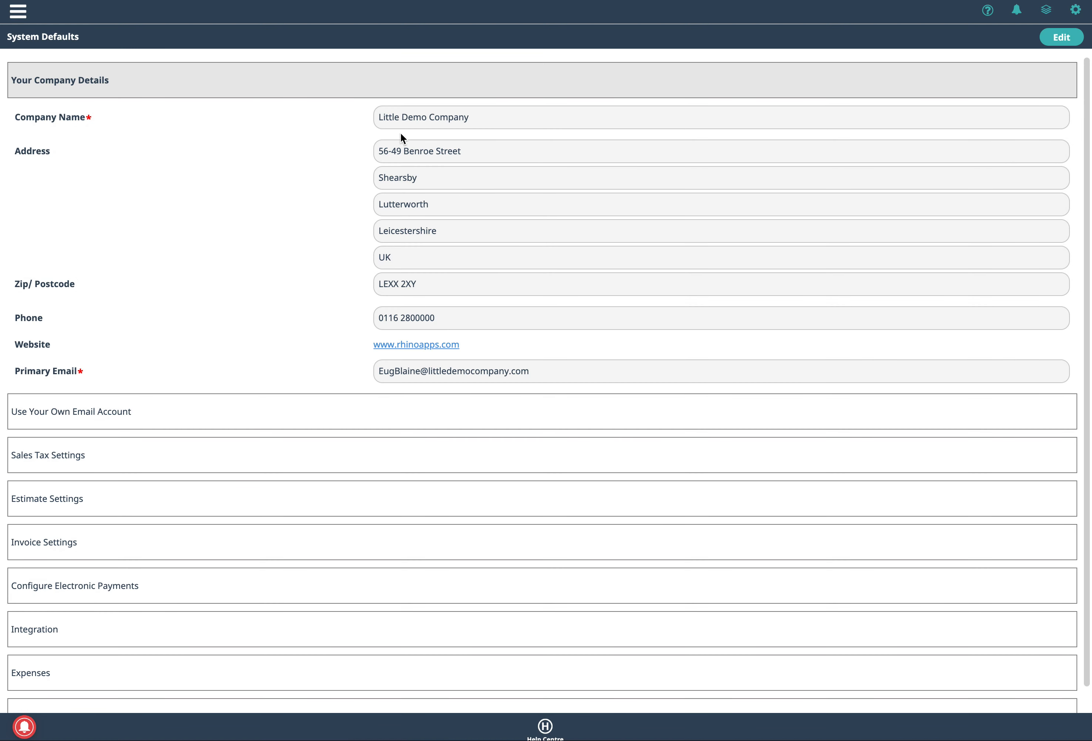
left_click(1057, 40)
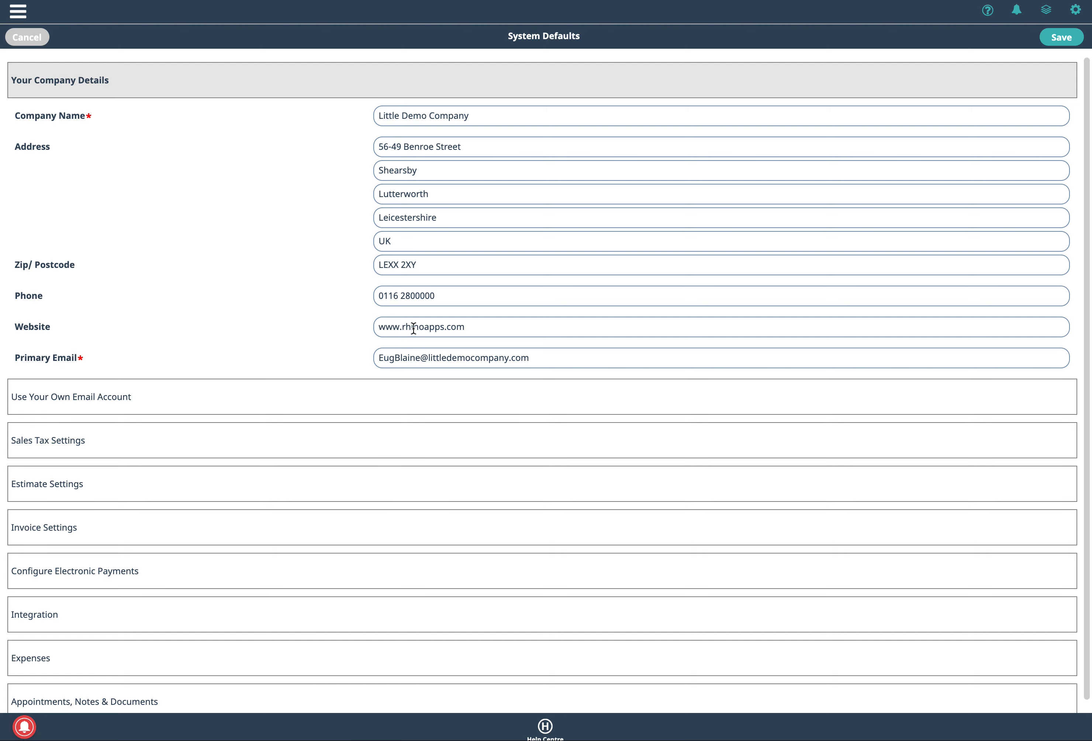
Enable the use of the company's own email account and choose Gmail as its mail server.
left_click(118, 402)
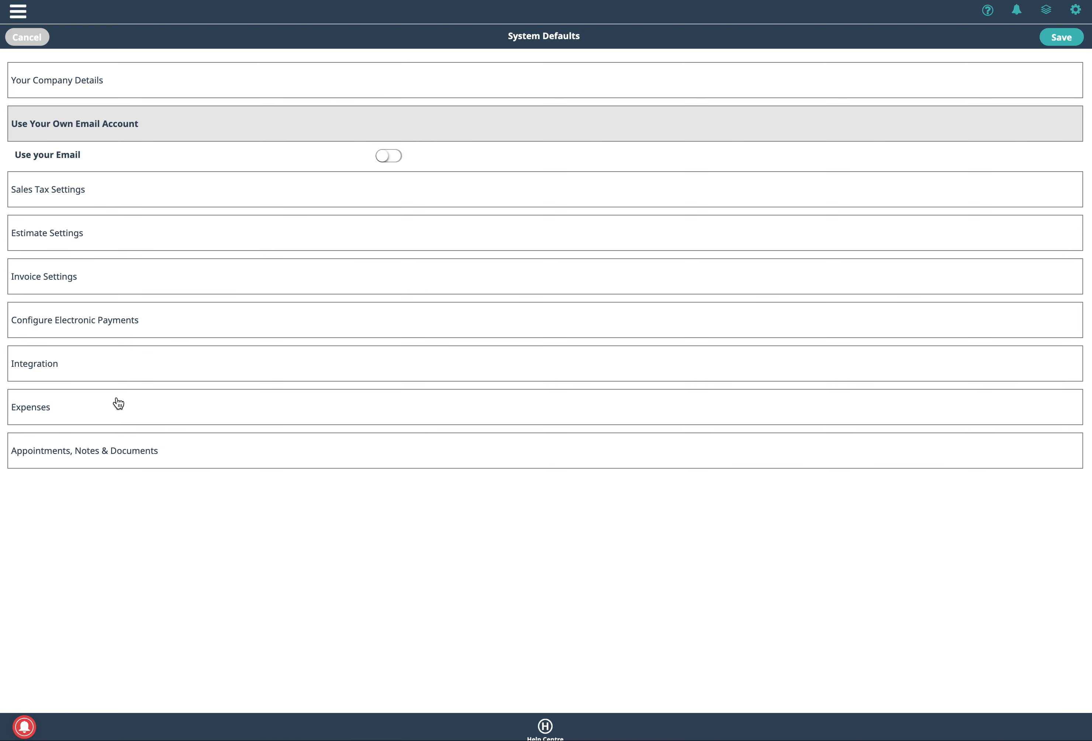
left_click(396, 161)
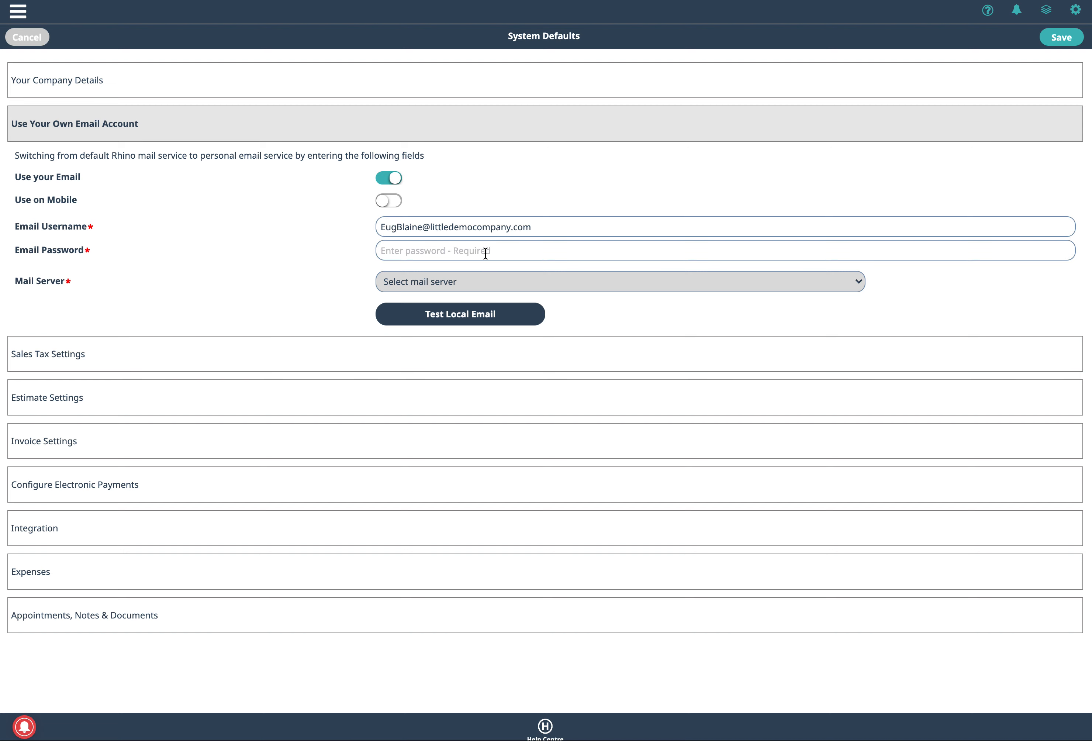
left_click(521, 283)
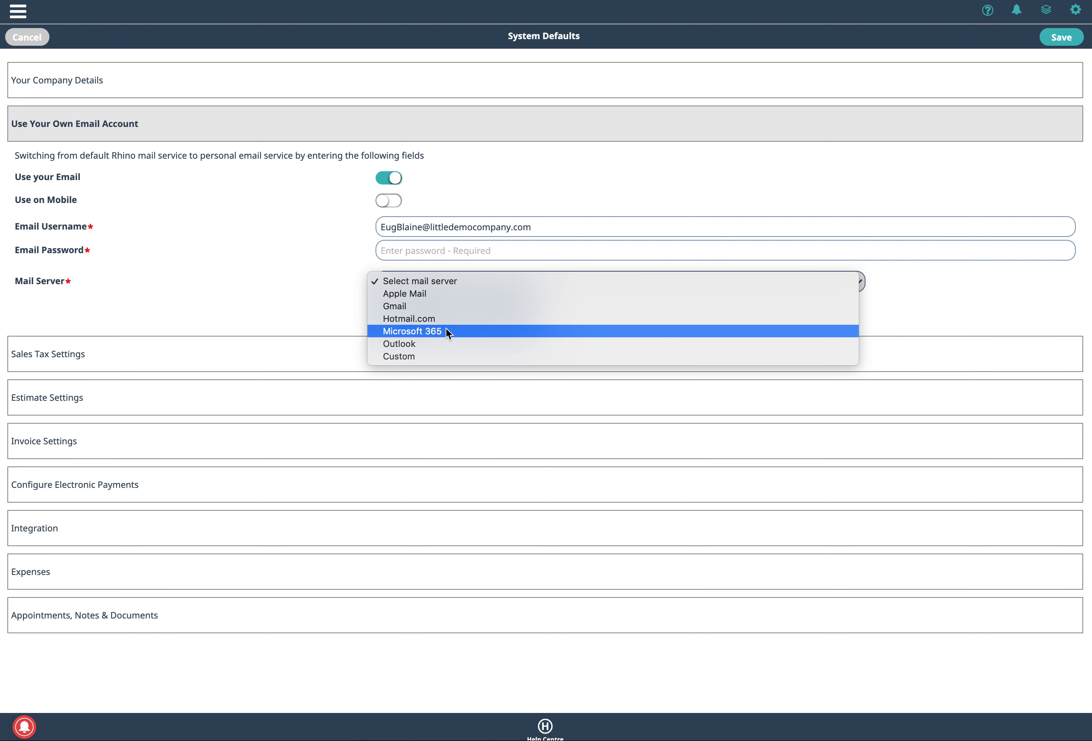
left_click(403, 357)
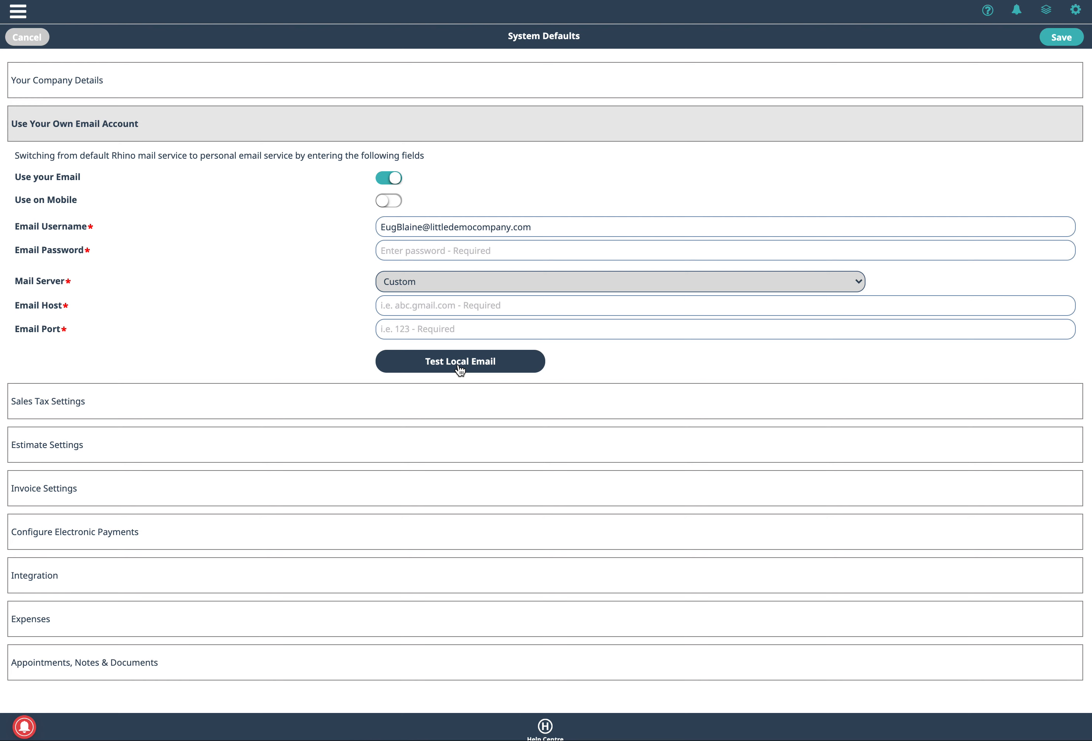
left_click(478, 284)
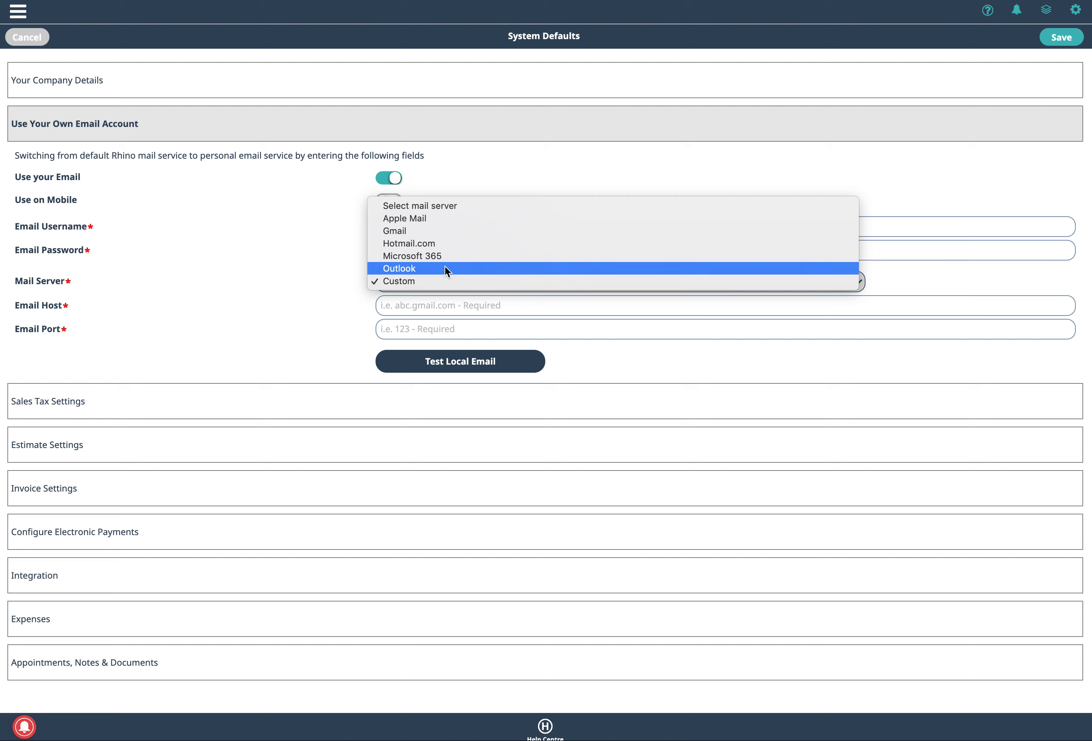
left_click(427, 232)
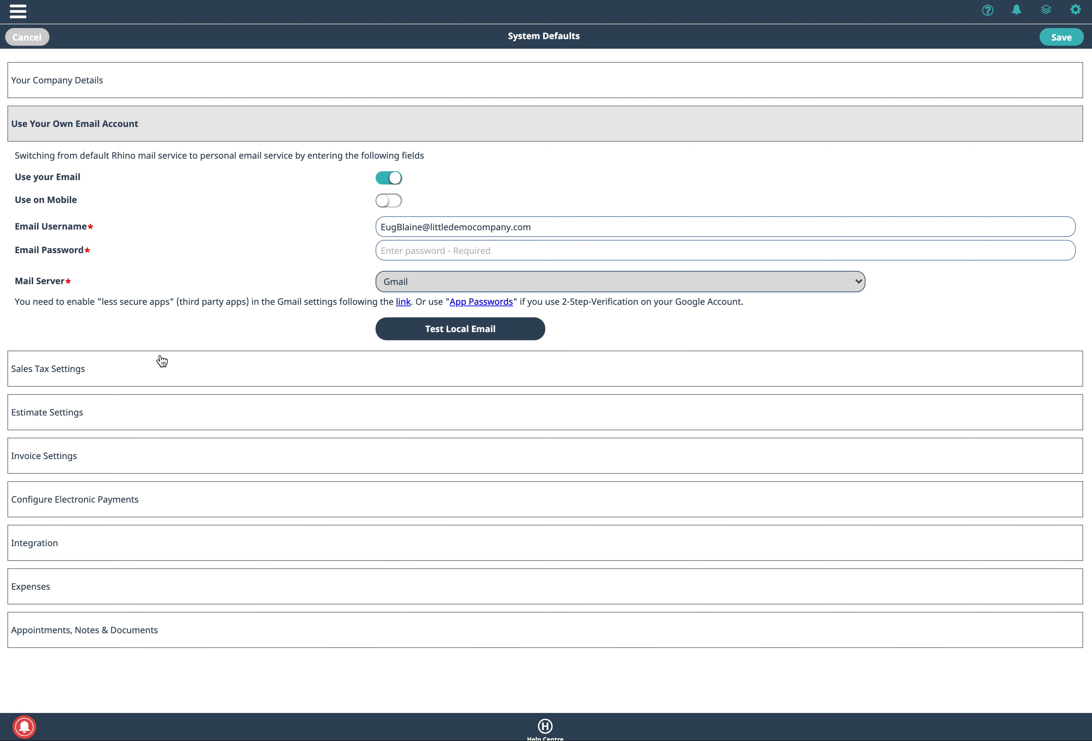
Switch on Sales Tax in the Sales Tax Settings and try the International option on and off.
left_click(176, 378)
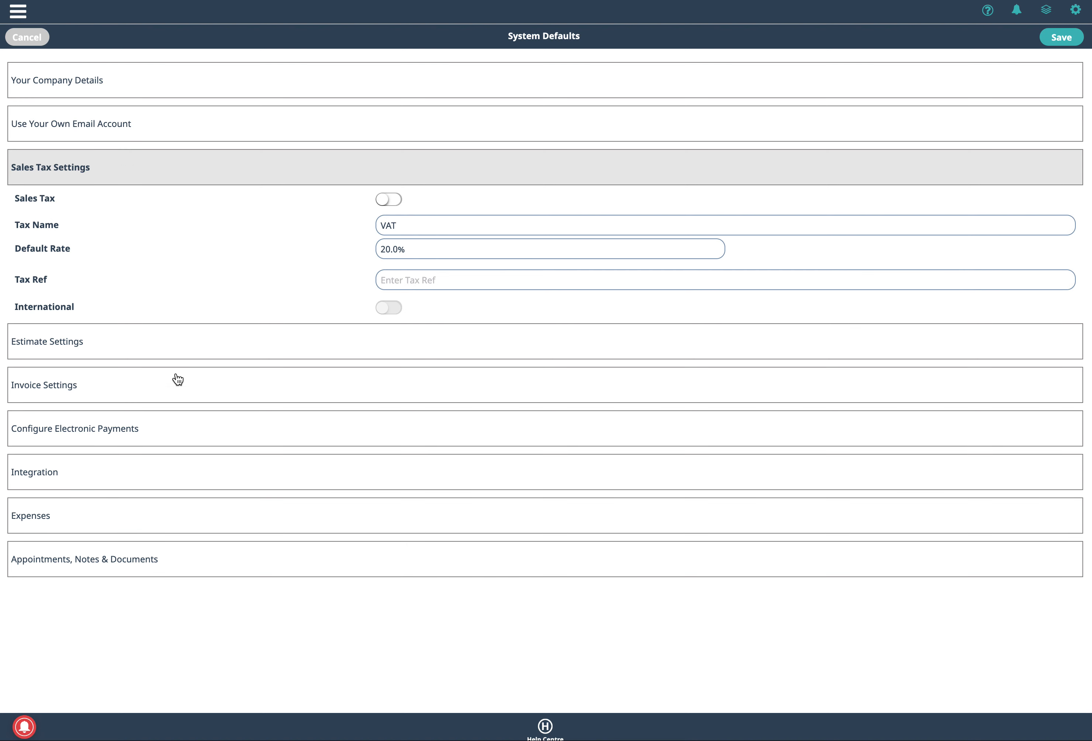
left_click(398, 204)
type("T")
left_click(395, 310)
left_click(391, 310)
left_click(398, 313)
left_click(389, 307)
Examine the default terms, notes, email subject and email template in the Estimate Settings.
left_click(66, 348)
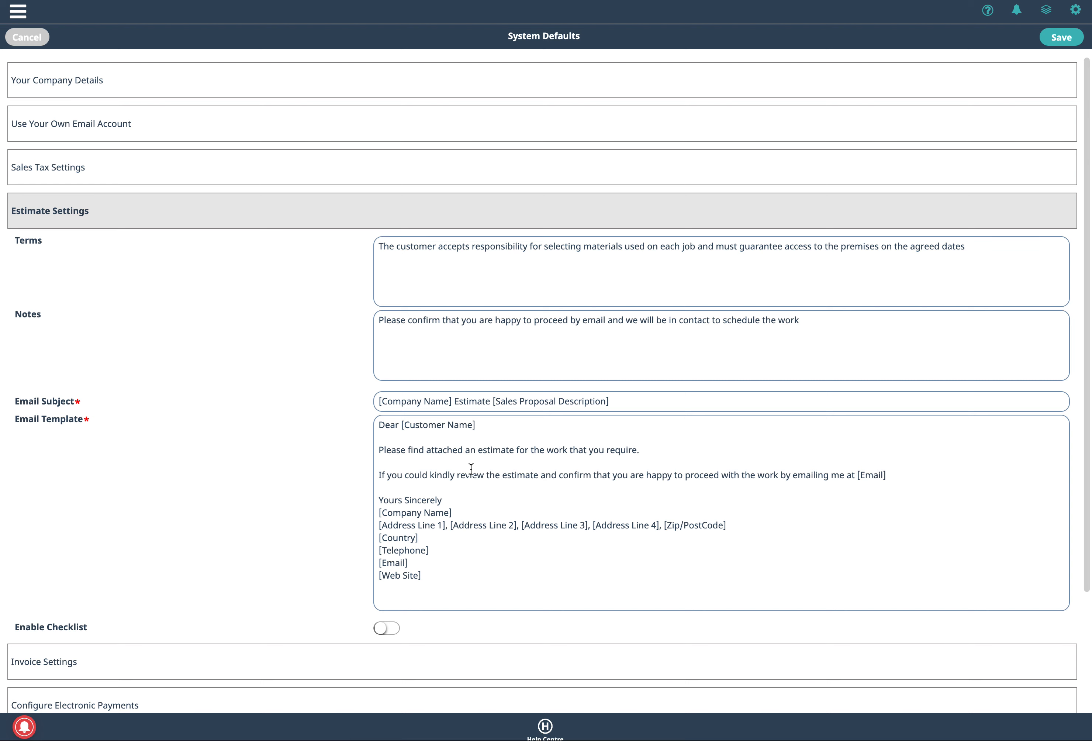
left_click(554, 451)
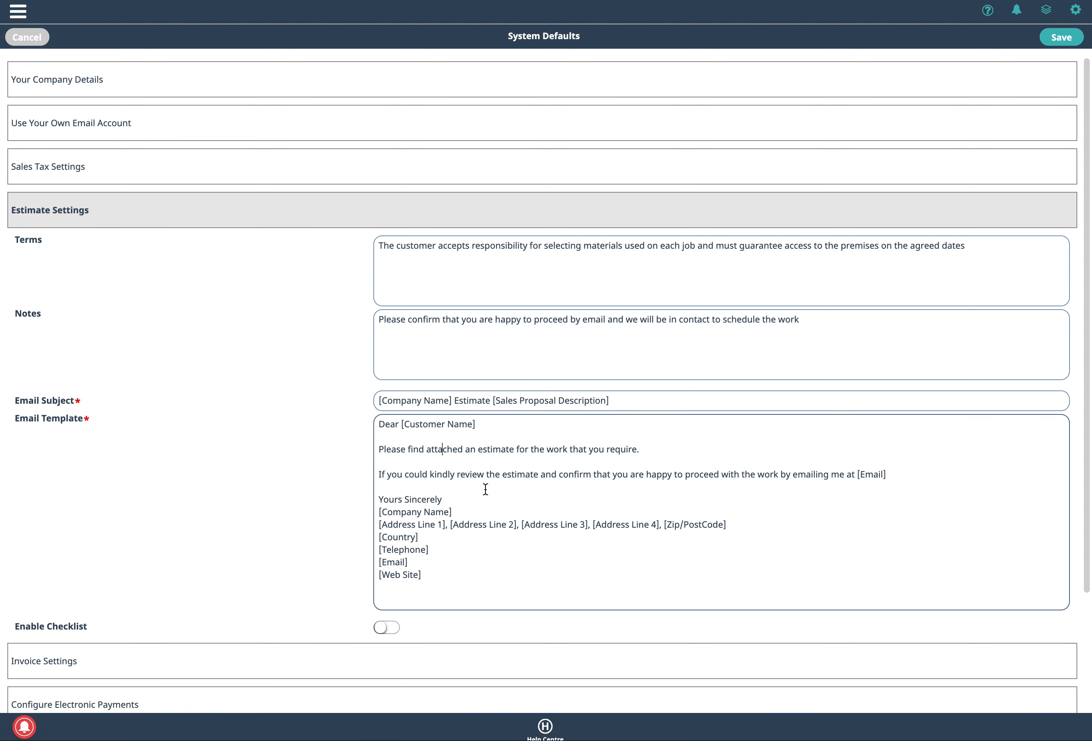
scroll(485, 489, "down", 3)
Review the Invoice Settings, including the draft text, starting number and email template, and try the Customer PO option on and off.
left_click(153, 512)
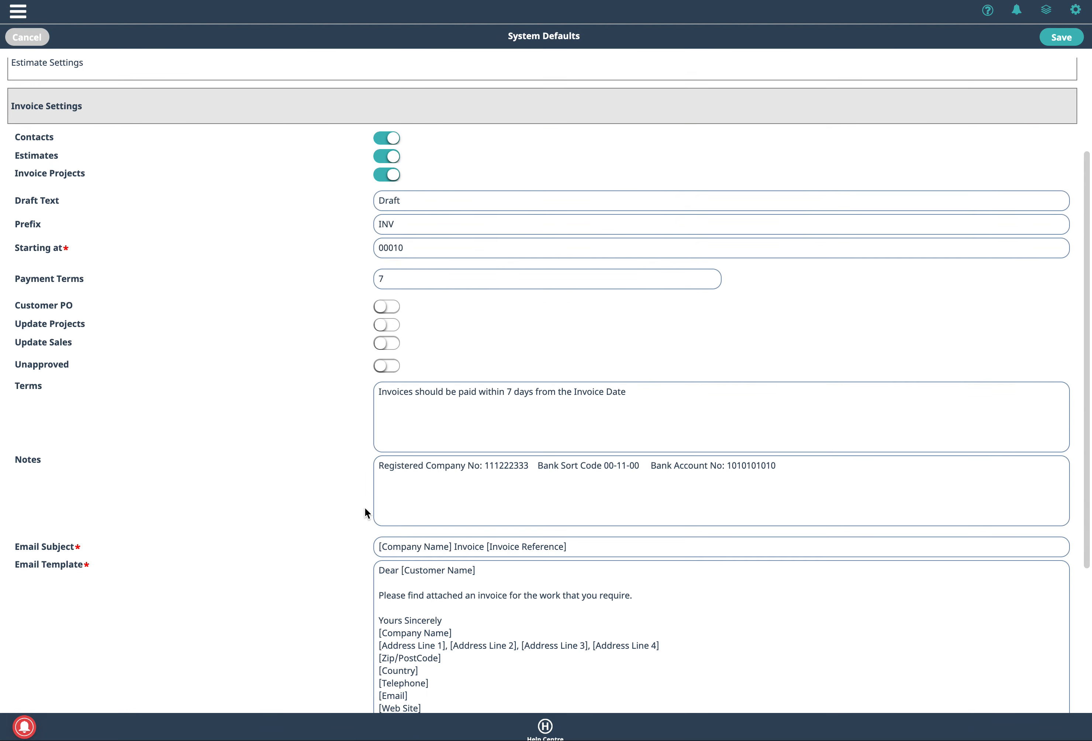
scroll(306, 472, "down", 5)
scroll(307, 471, "up", 3)
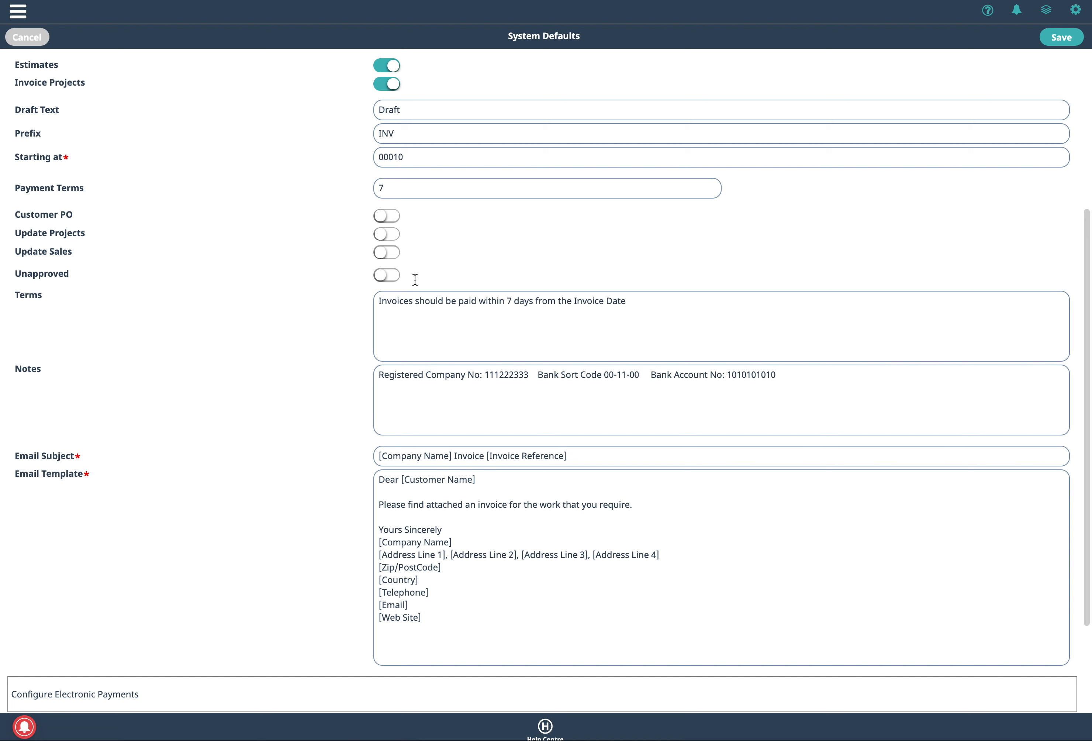
scroll(467, 233, "up", 3)
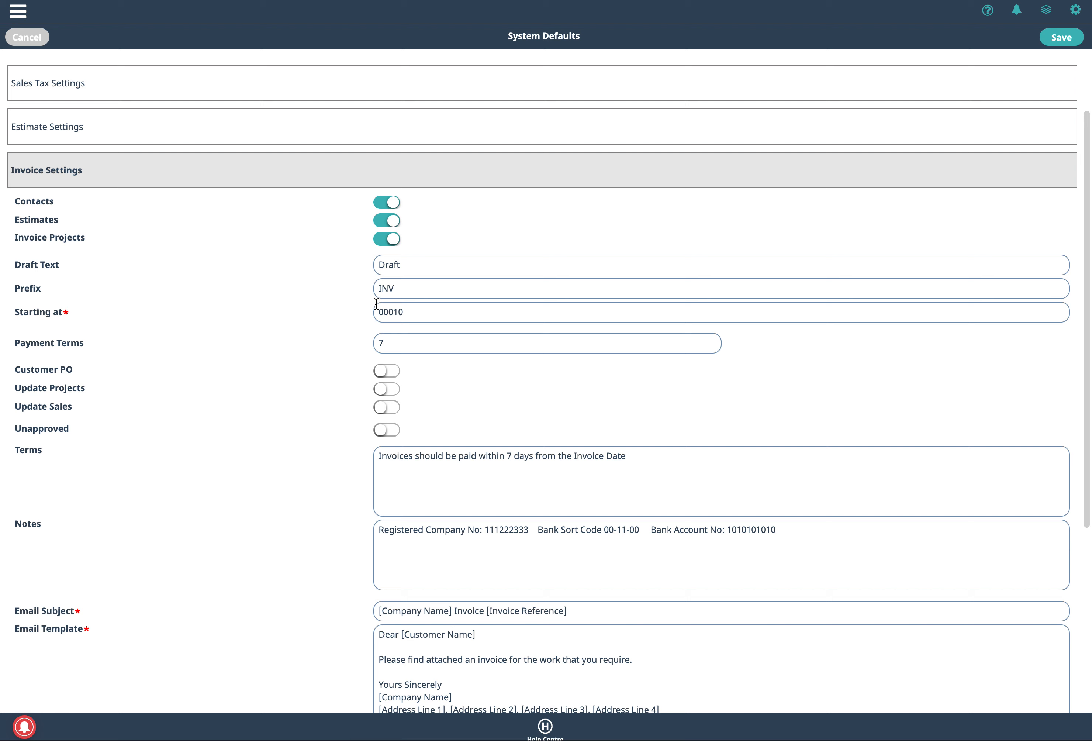
left_click(412, 262)
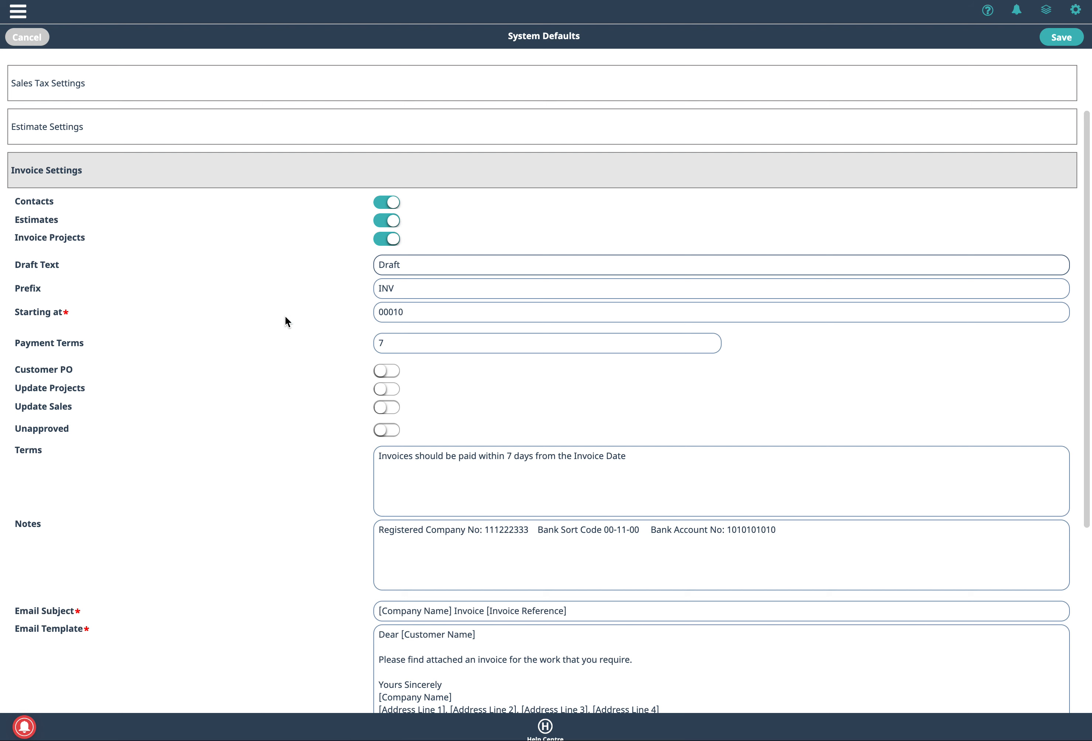
left_click(417, 316)
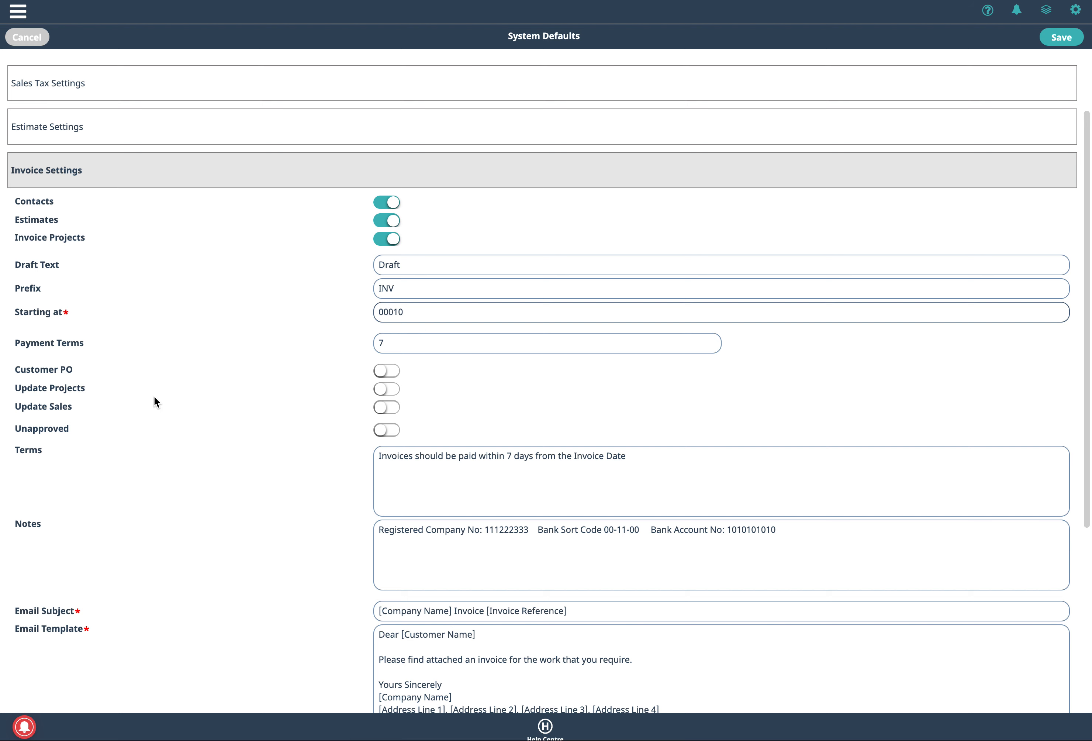
left_click(398, 377)
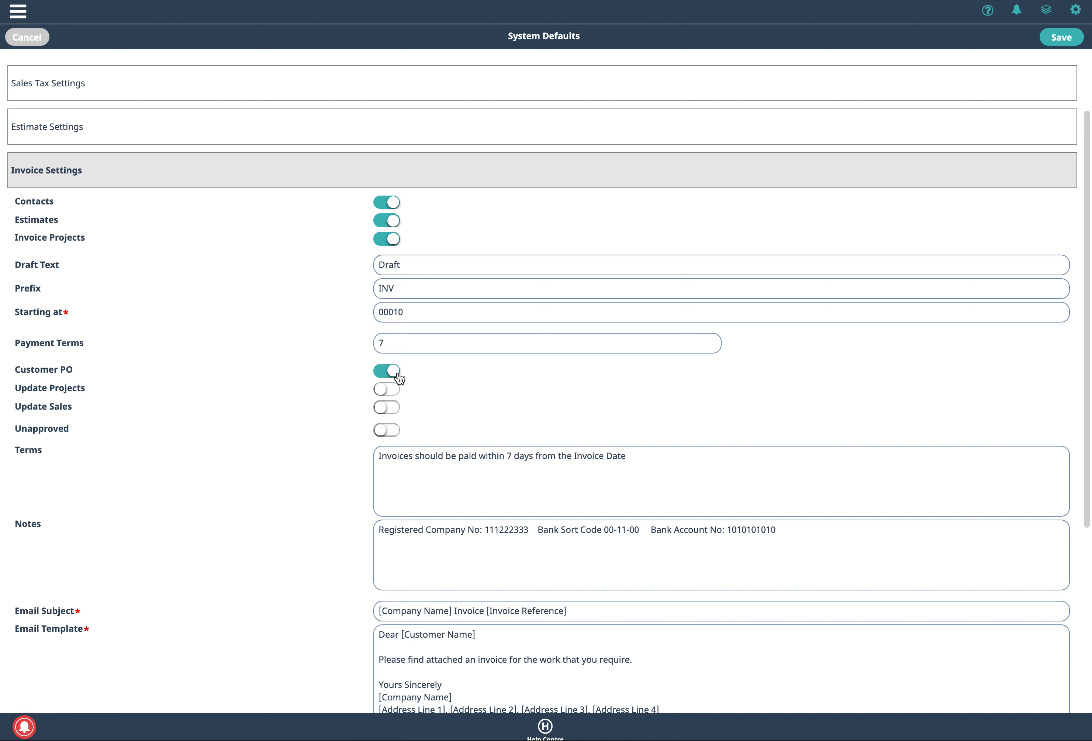
left_click(398, 377)
Enable electronic payments in the Configure Electronic Payments section.
left_click_drag(1087, 214, 1088, 400)
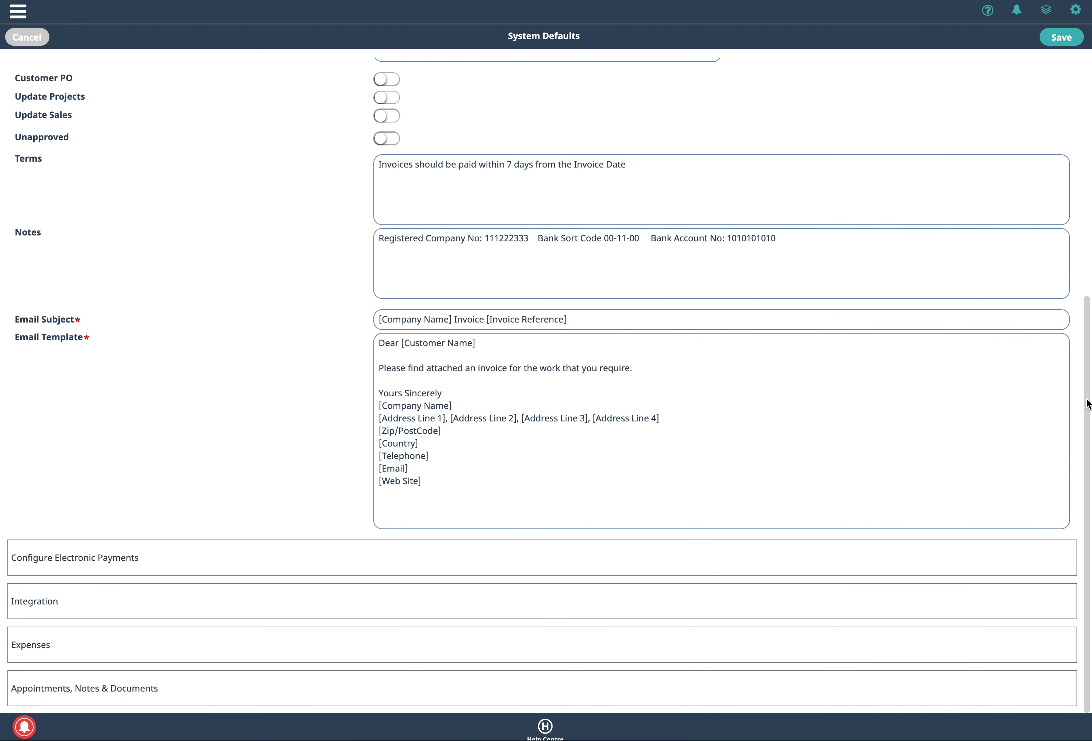
left_click(132, 558)
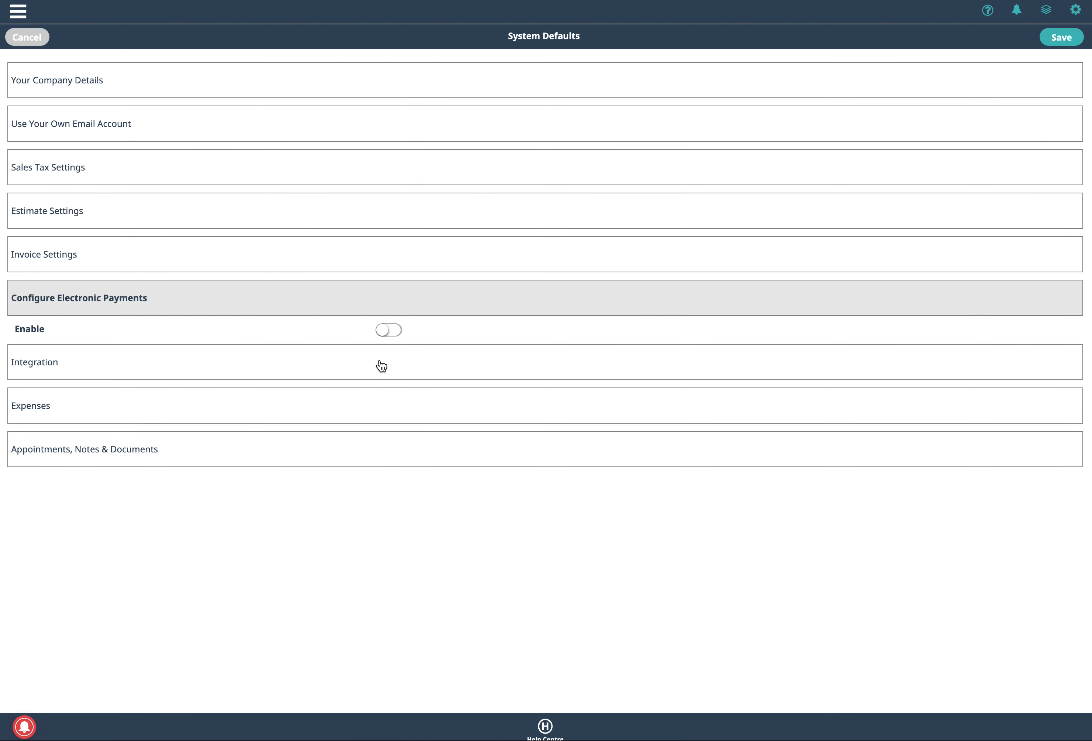
left_click(392, 331)
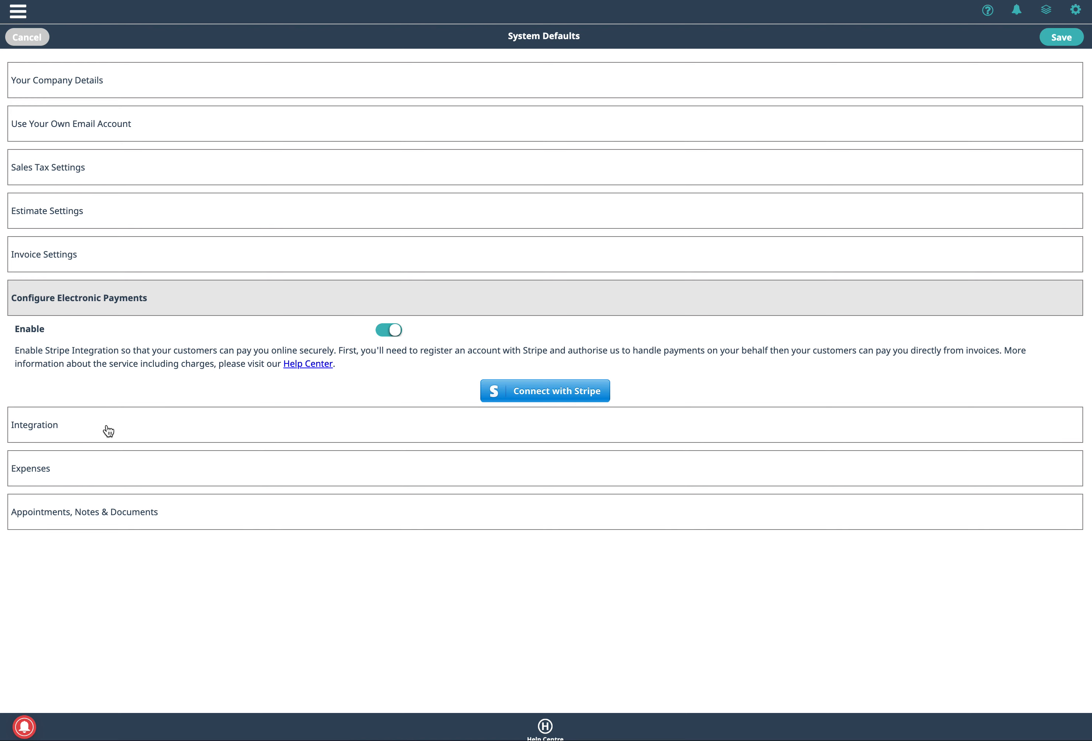
Examine the enable option under Integration and the approval option under Expenses.
left_click(47, 426)
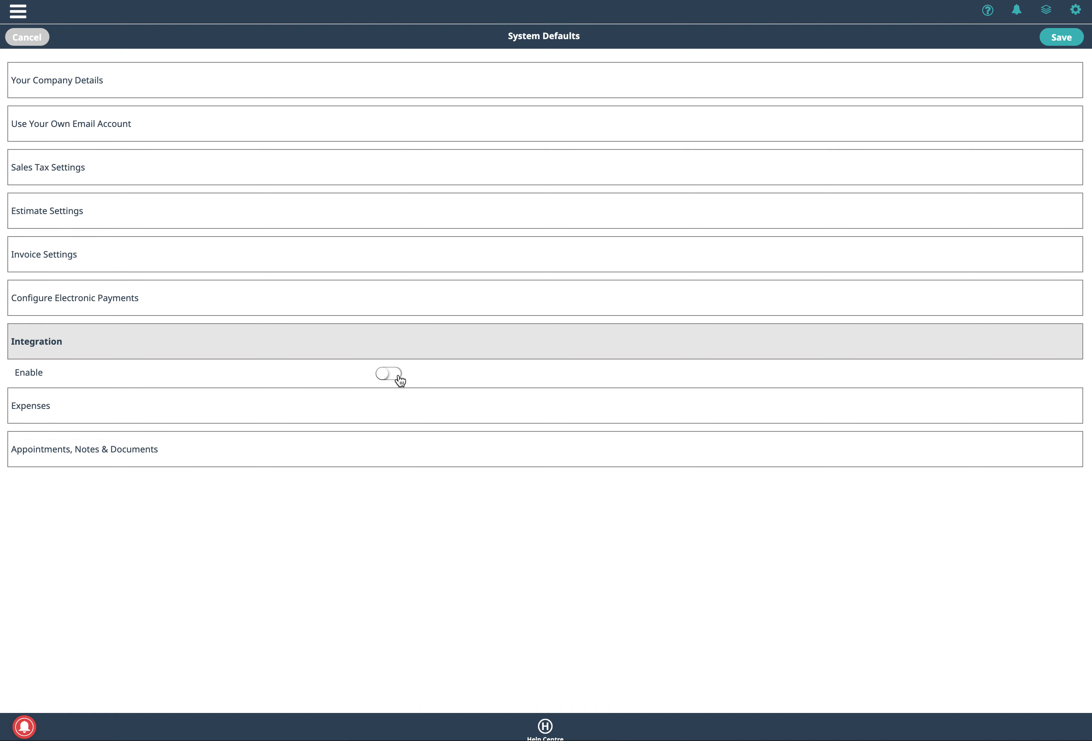
left_click(270, 410)
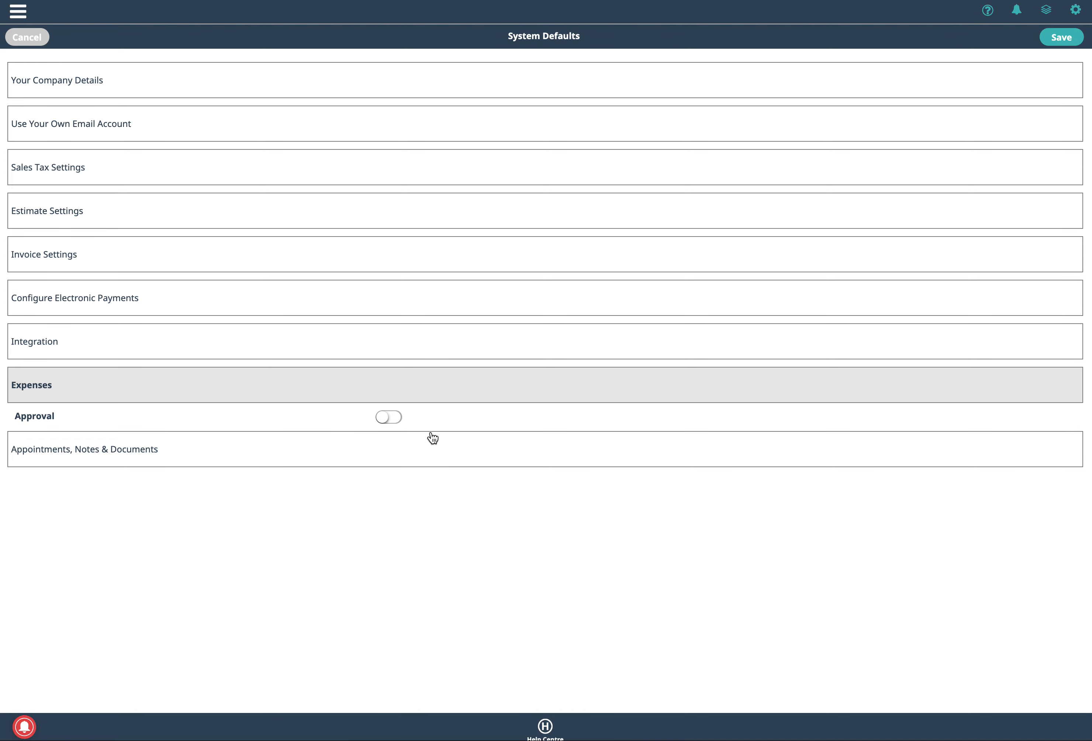
Set both Edit Note and Edit Reminder to Lock After One Day under Appointments, Notes & Documents.
left_click(293, 453)
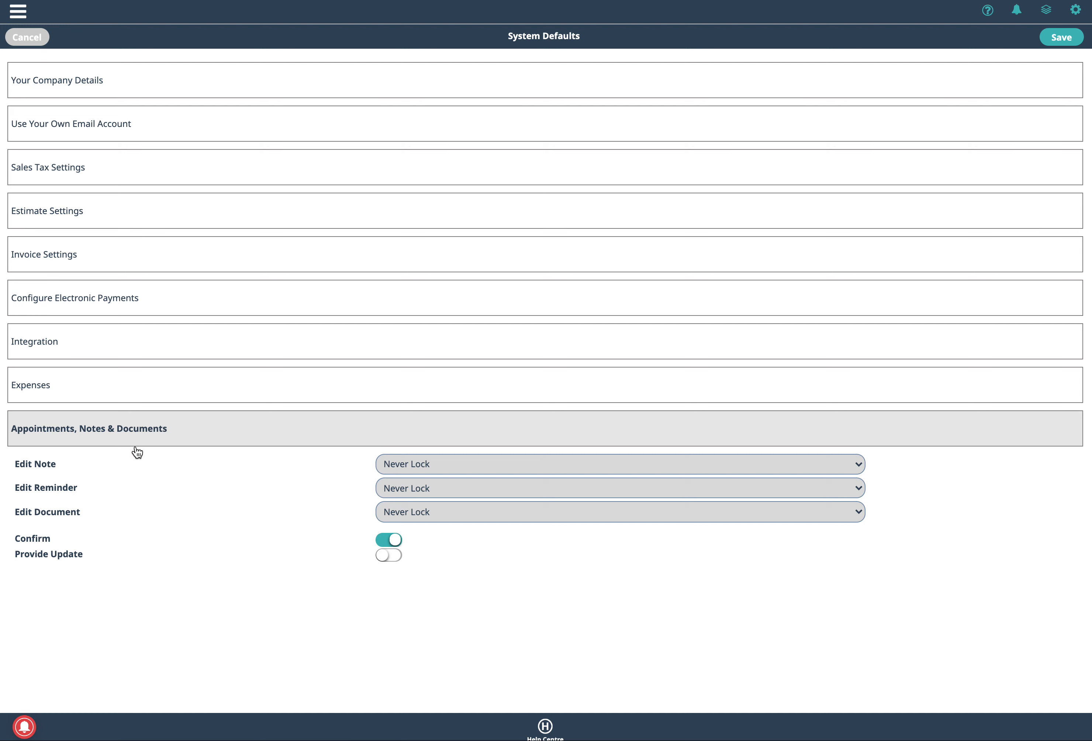
left_click(434, 467)
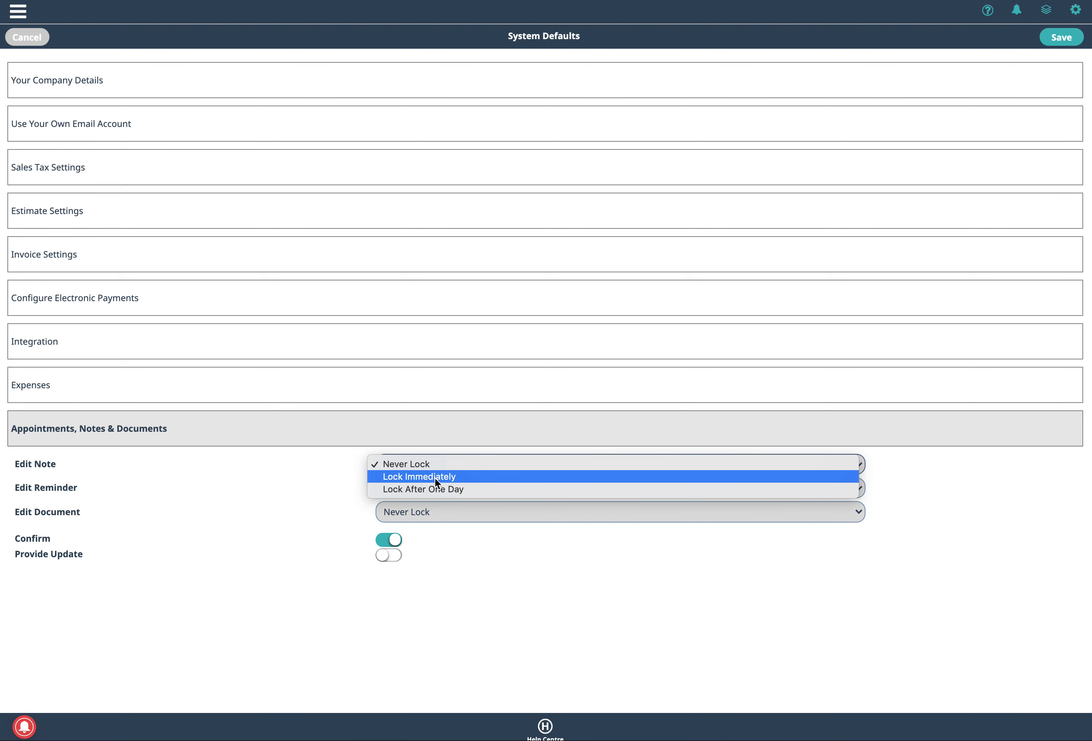
left_click(437, 488)
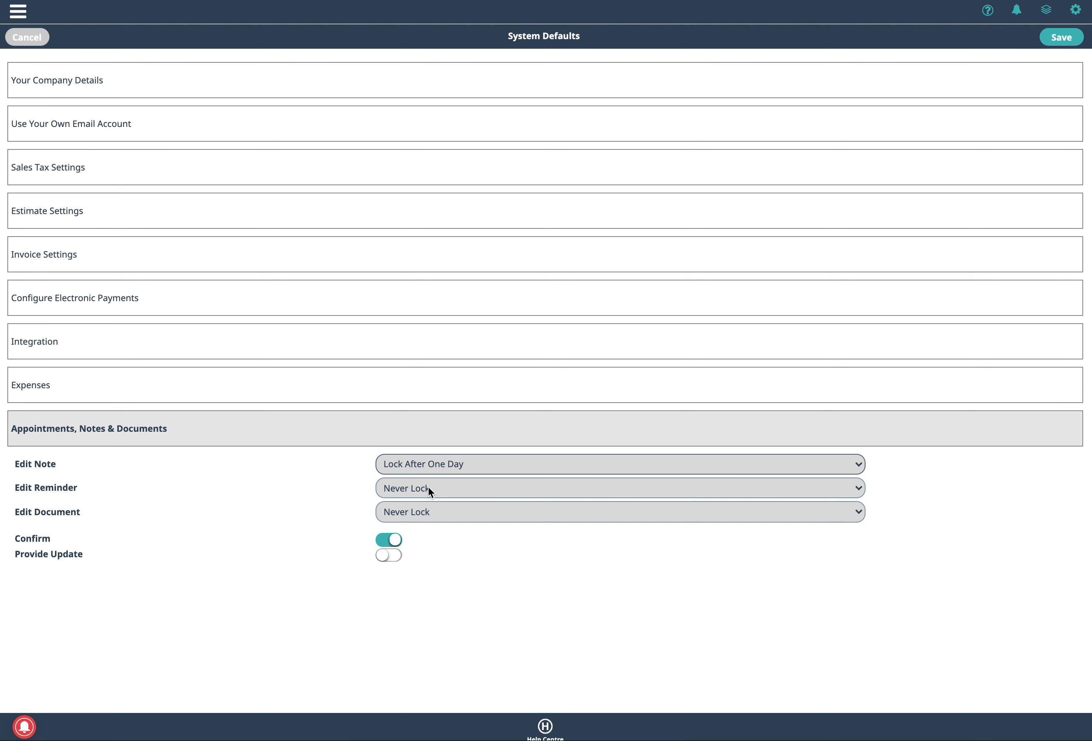
left_click(416, 490)
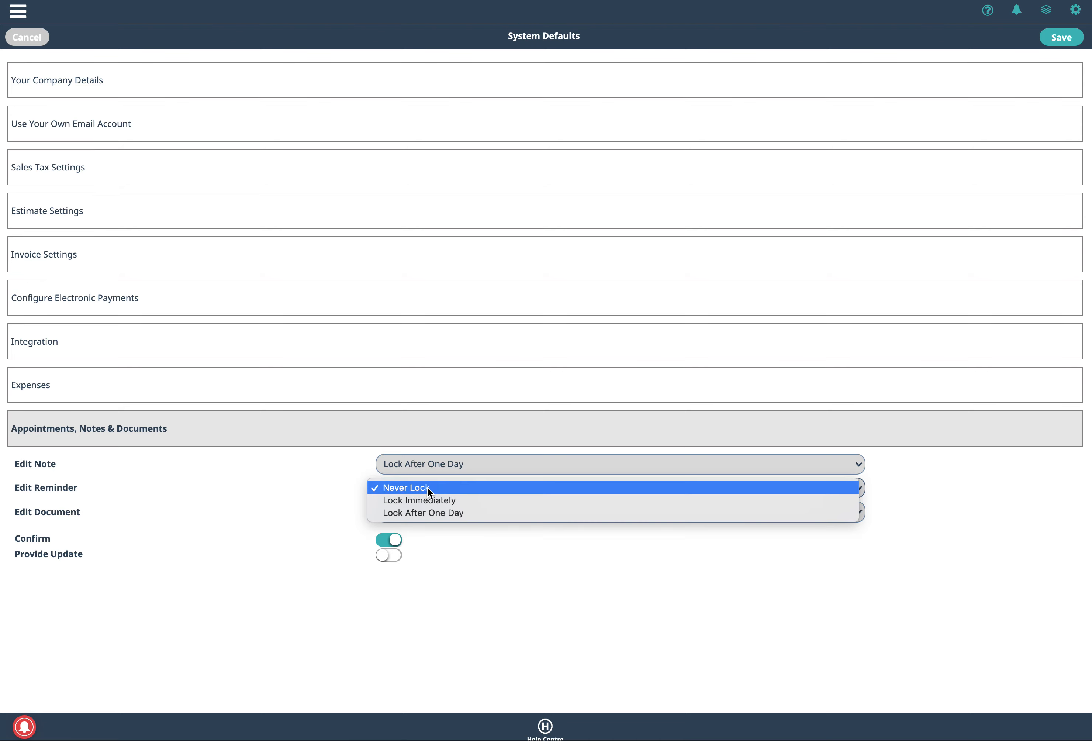
left_click(440, 512)
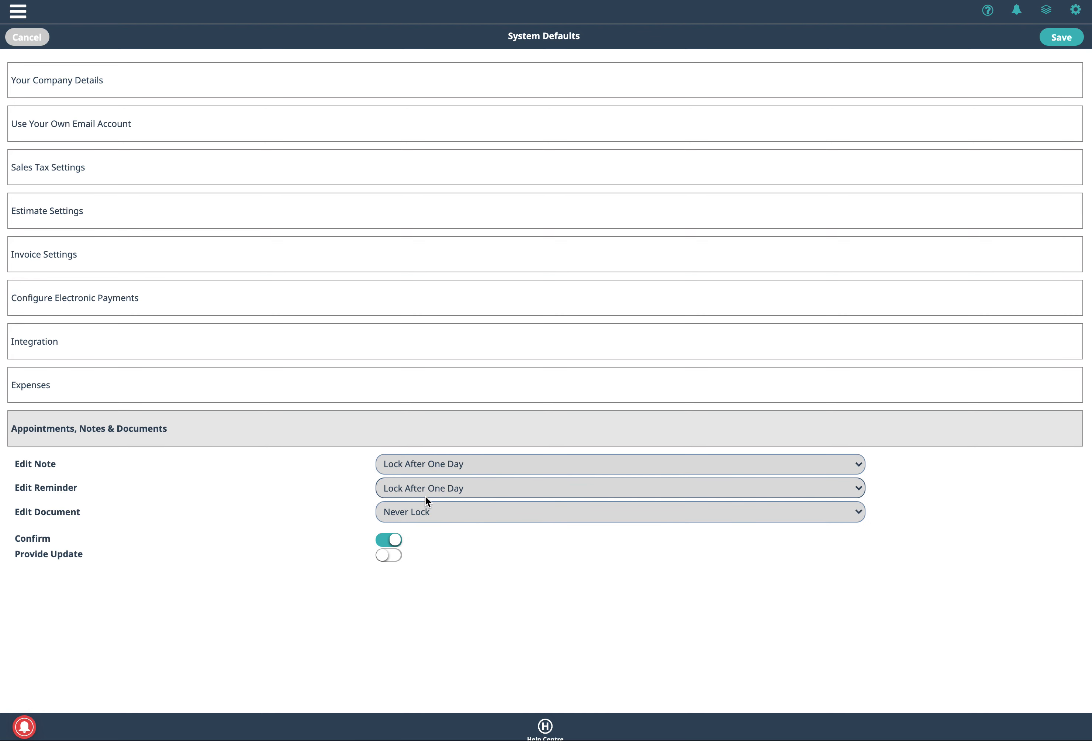
Return the Edit Reminder and Edit Note settings to Never Lock.
left_click(442, 487)
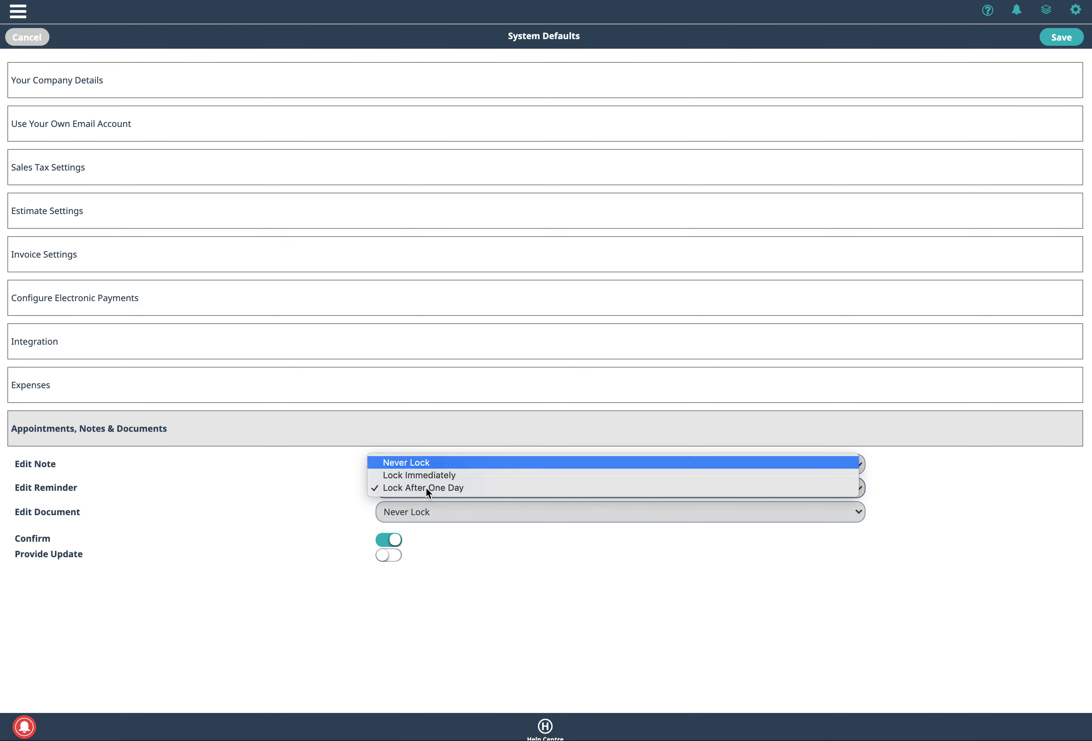
left_click(383, 461)
left_click(421, 465)
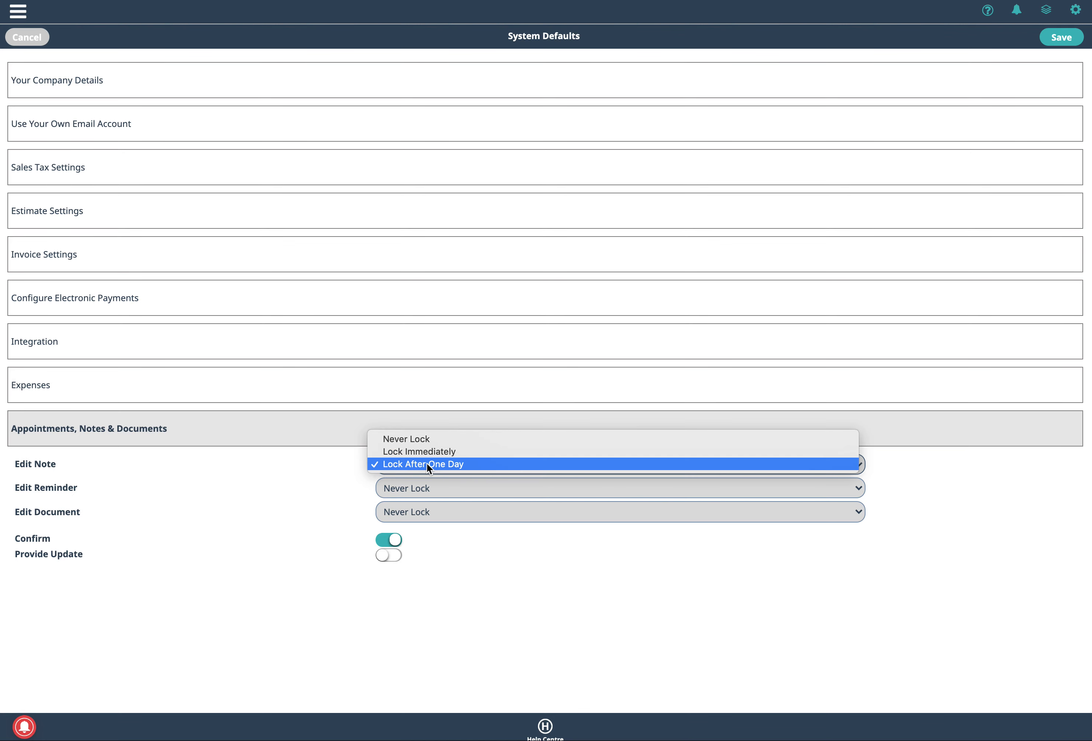
left_click(400, 439)
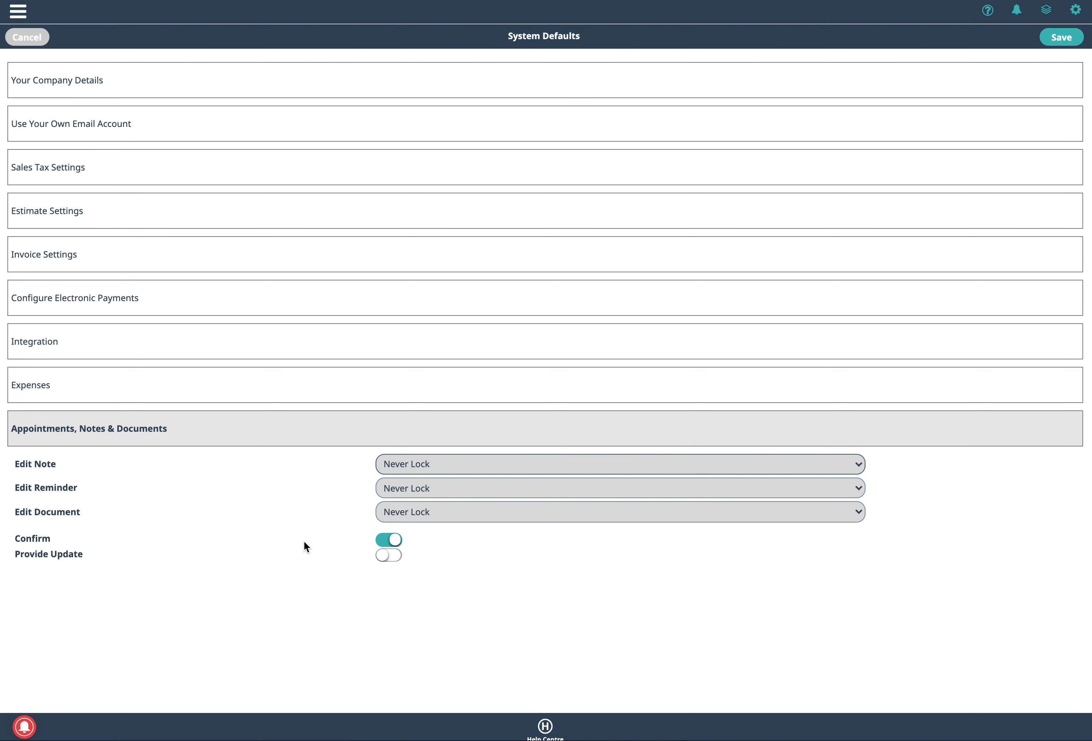
Switch the Confirm option for appointments off and back on.
left_click(394, 543)
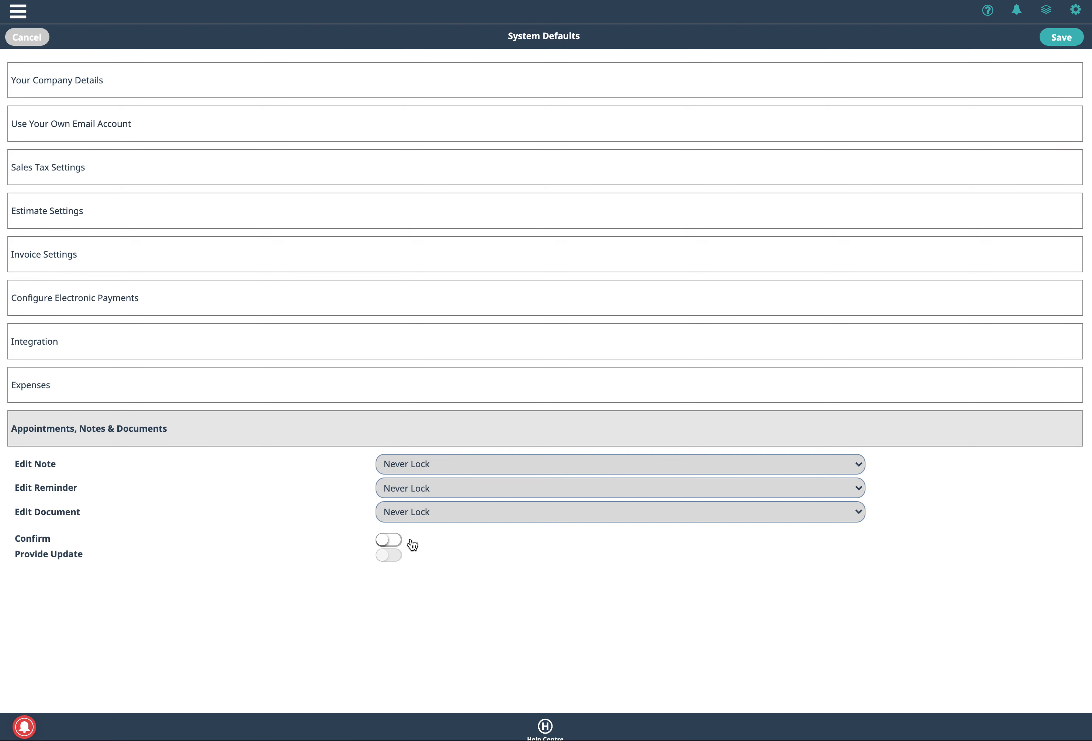
left_click(398, 542)
Show the main navigation while the System Defaults remain open for editing.
left_click(17, 14)
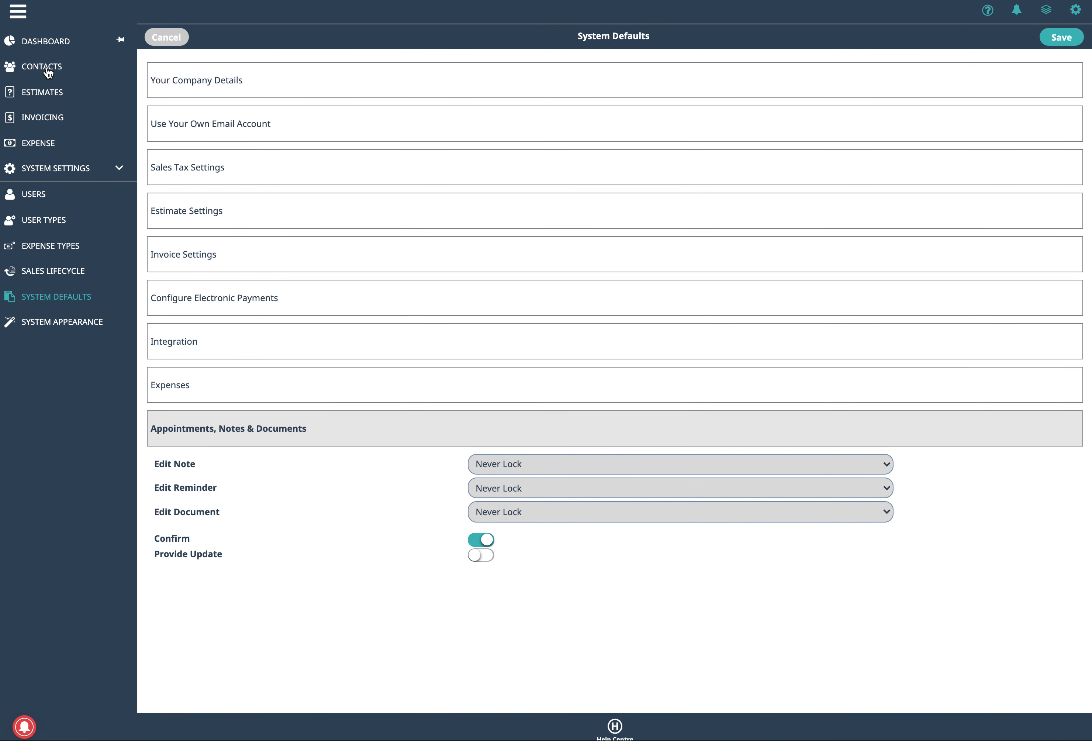